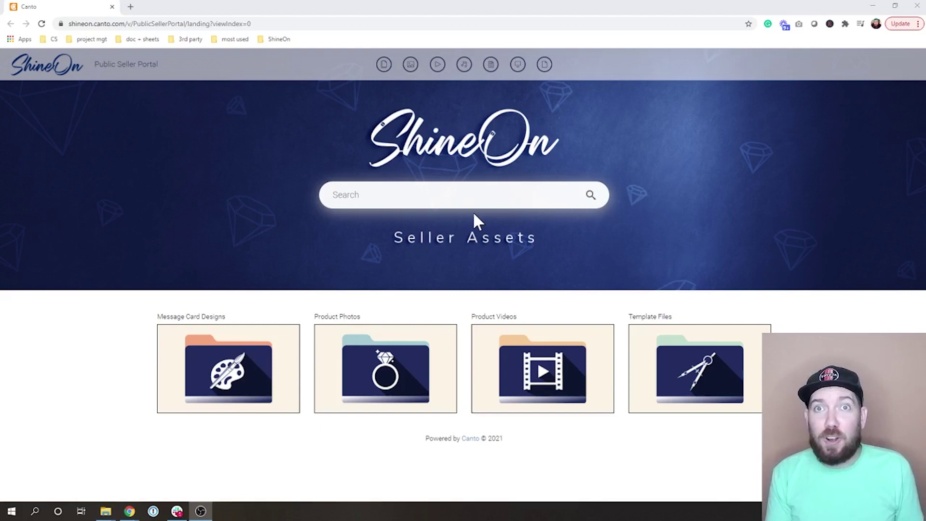
- Search the ShineOn seller assets for 'interlocking hearts', returning 77 results
left_click(471, 195)
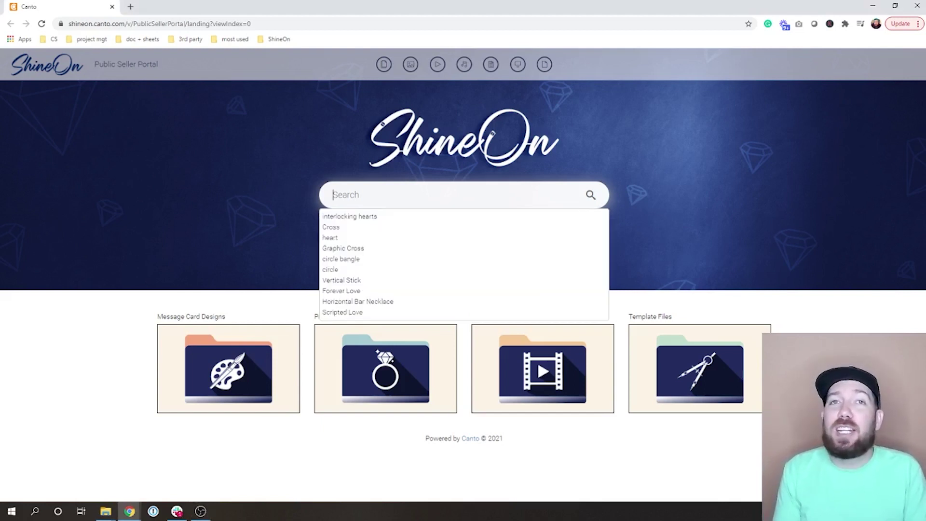
left_click(400, 223)
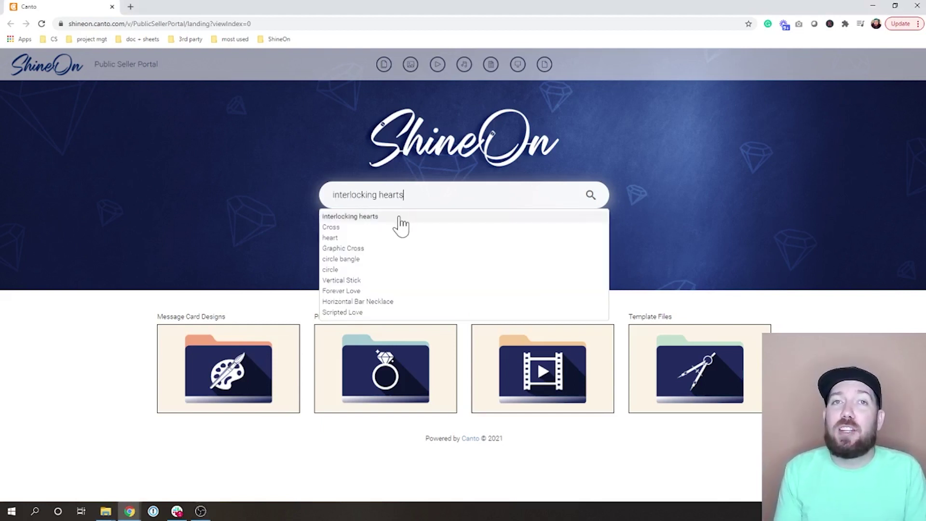
left_click(650, 160)
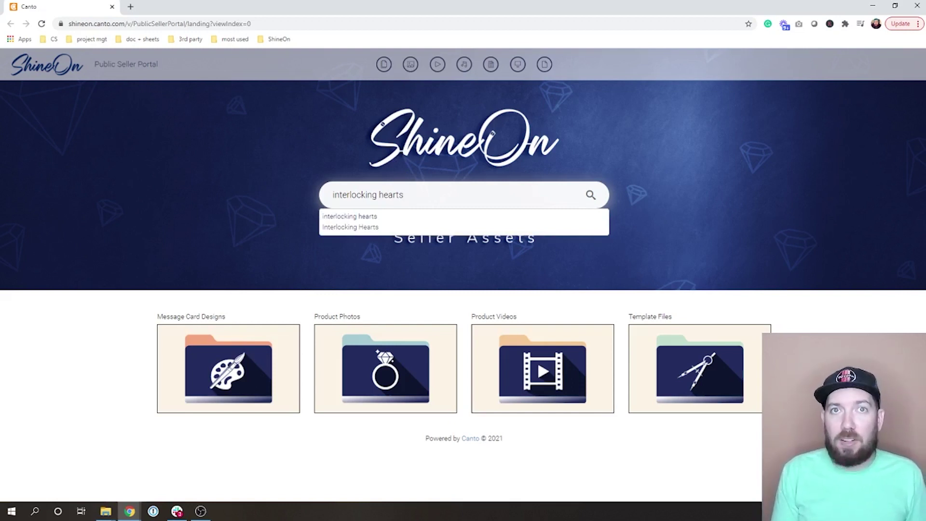
left_click(590, 195)
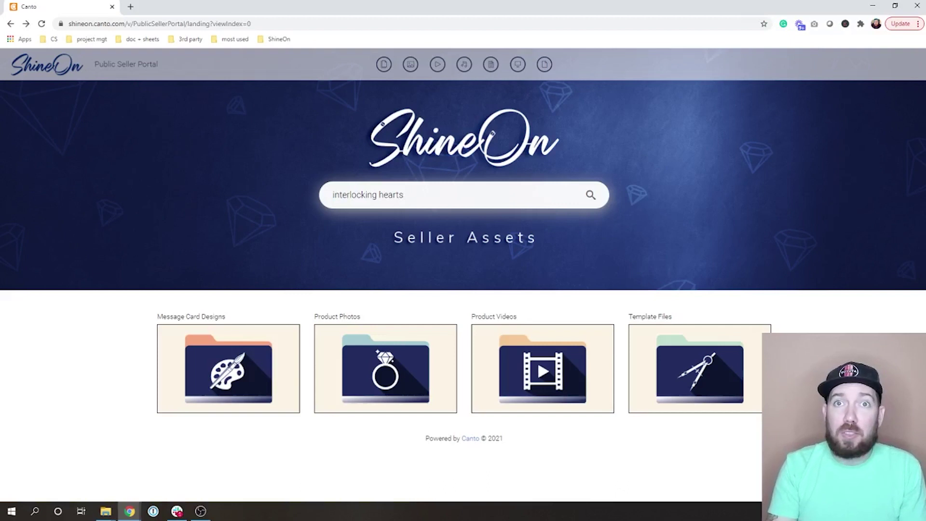
key("Return")
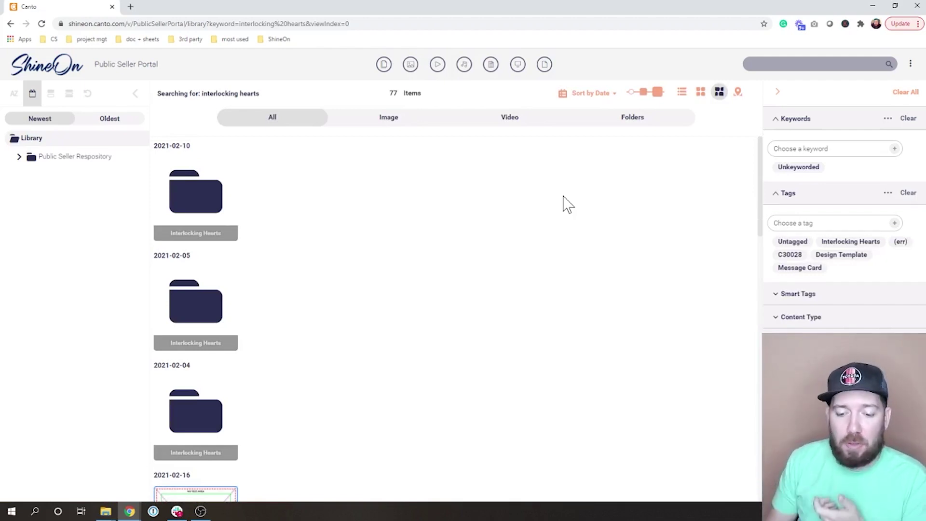
- Scroll through the 77 interlocking hearts folders, photos and videos, then back to the top
scroll(564, 197, "down", 10)
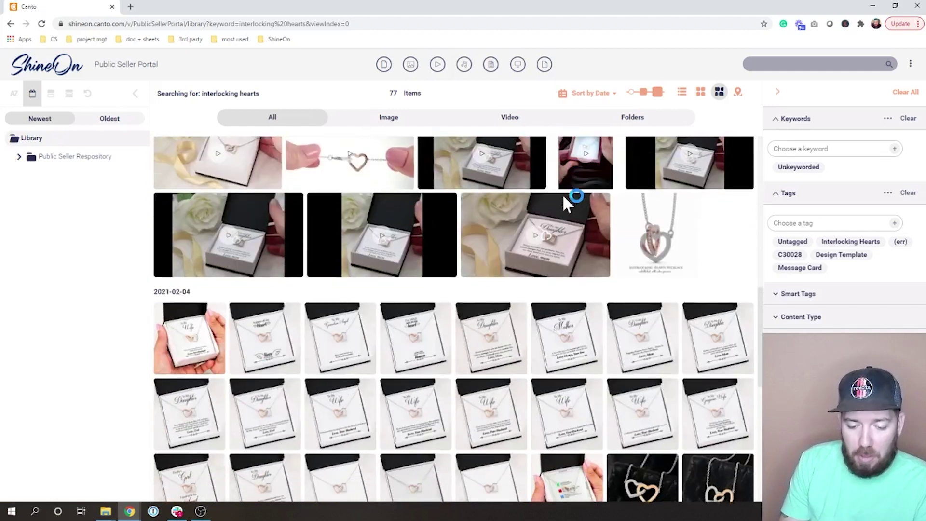
scroll(562, 194, "down", 10)
scroll(563, 194, "up", 10)
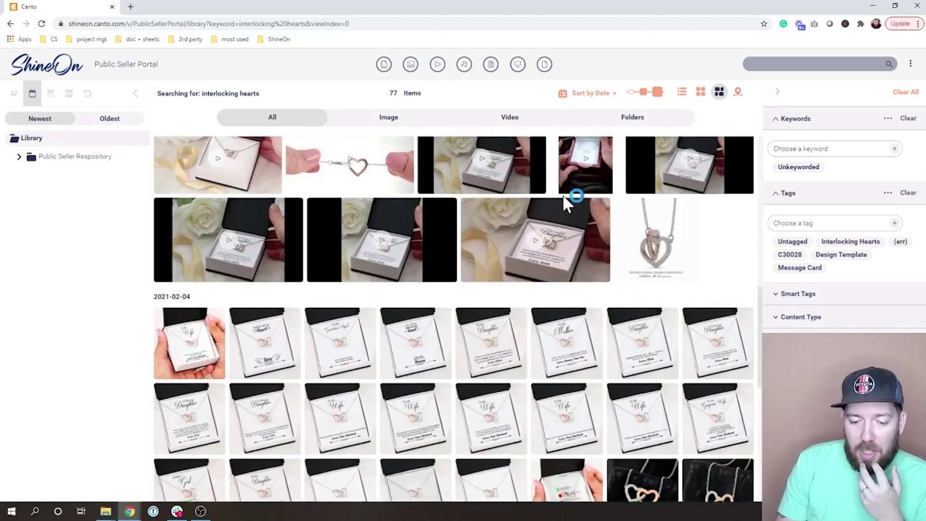
scroll(564, 198, "up", 15)
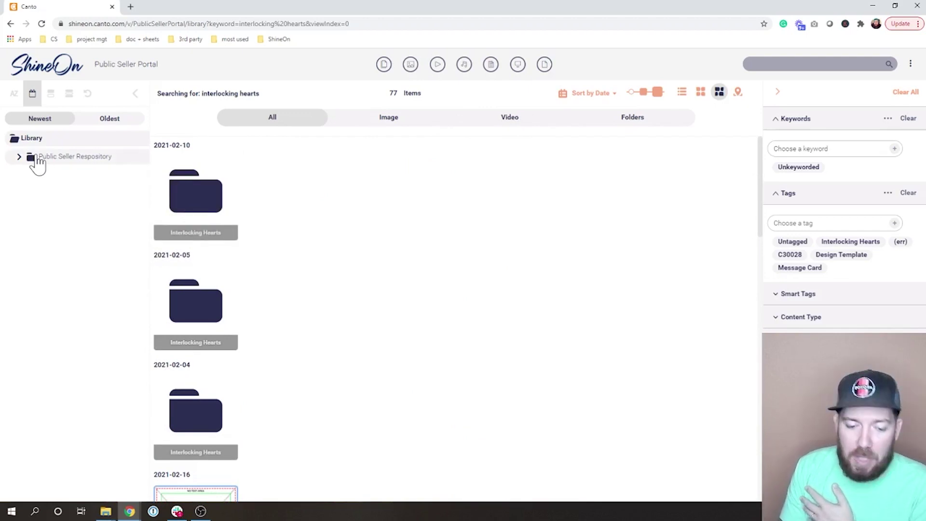
- Expand Public Seller Respository and Template Files in the tree, and reveal the Content Type filters
left_click(19, 157)
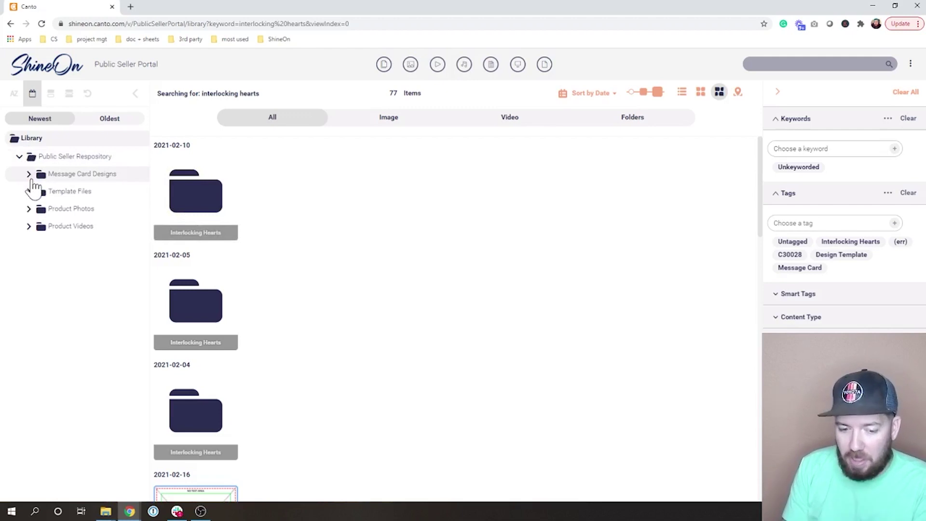
left_click(30, 192)
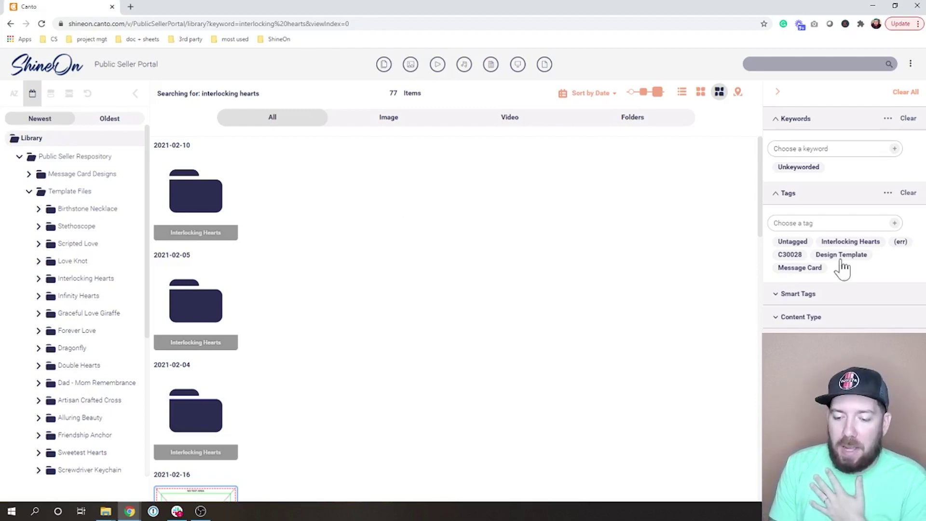
left_click(784, 320)
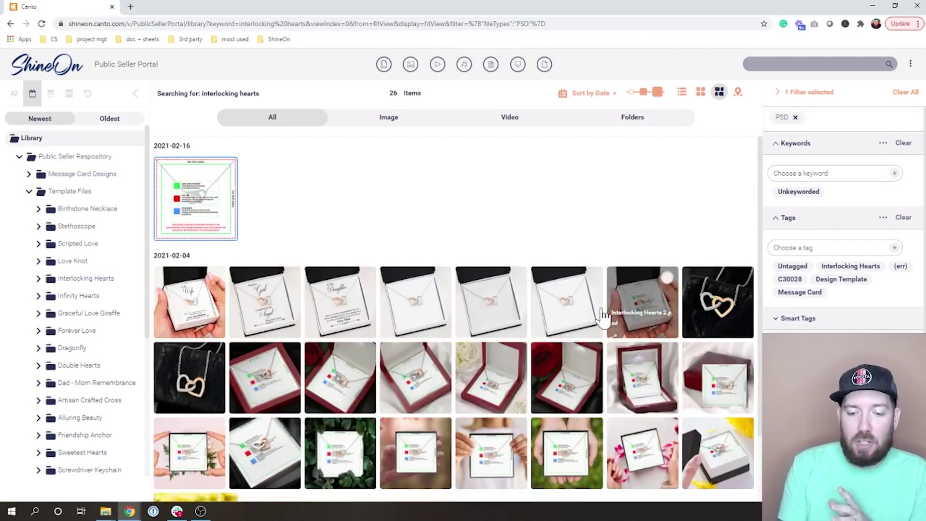
- Scroll through the 26 PSD interlocking hearts results and back up
scroll(623, 219, "down", 2)
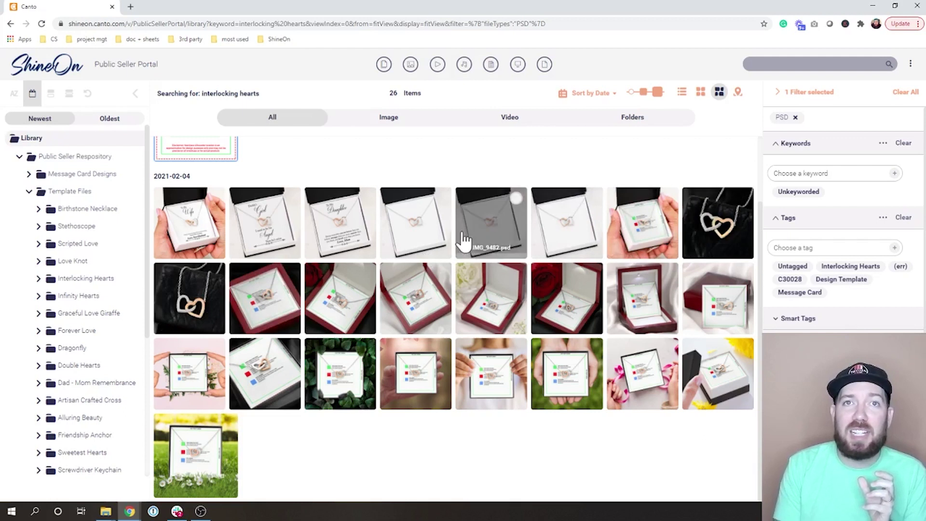
scroll(209, 267, "up", 2)
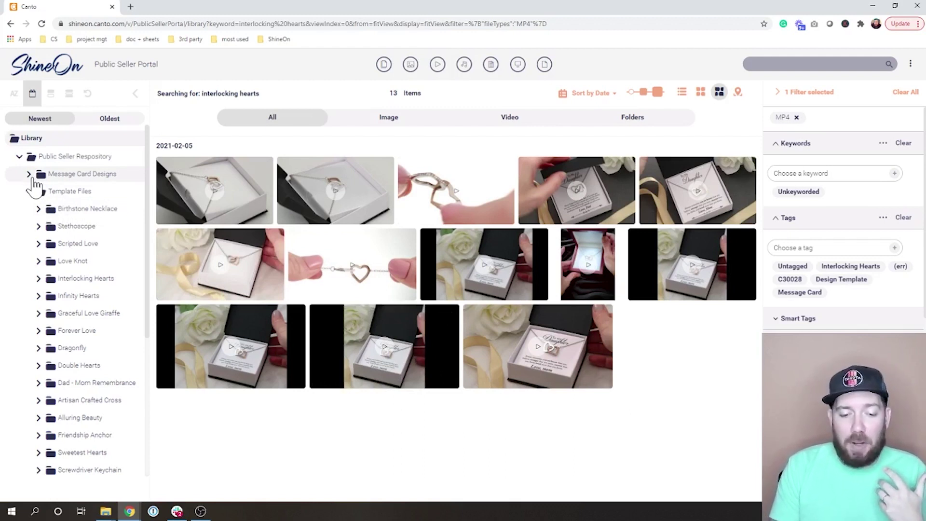
- Open the Message Card Designs folder, showing its 30 design collections
left_click(61, 180)
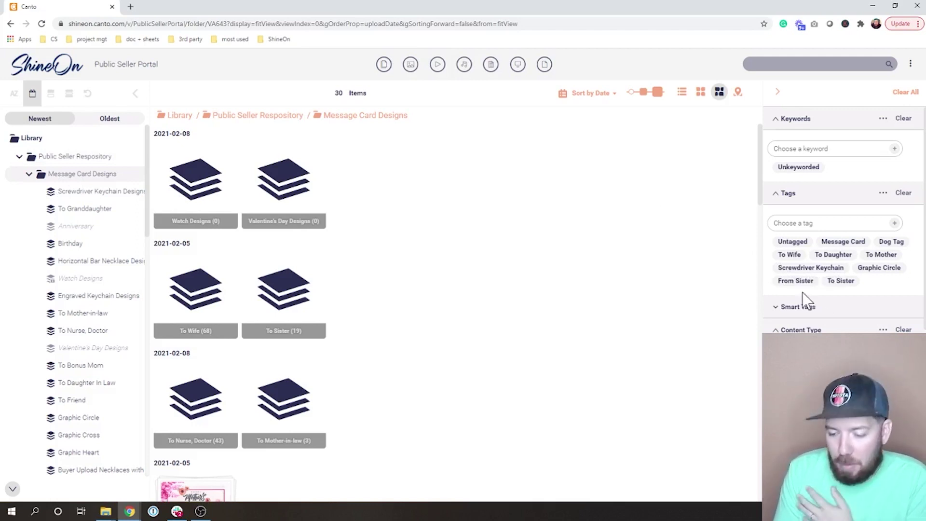
- Collapse Tags and Keywords, then filter Message Card Designs to PSD files (228 items)
left_click(787, 193)
left_click(784, 127)
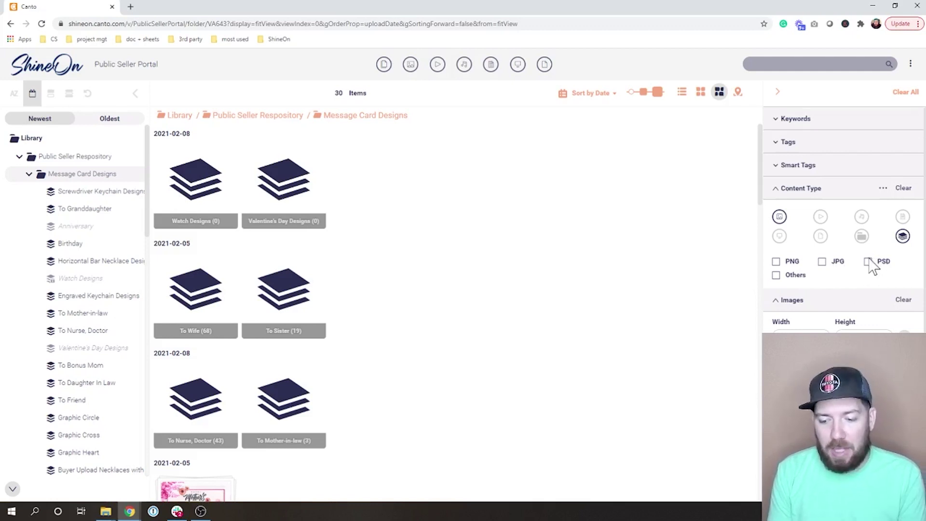
left_click(868, 263)
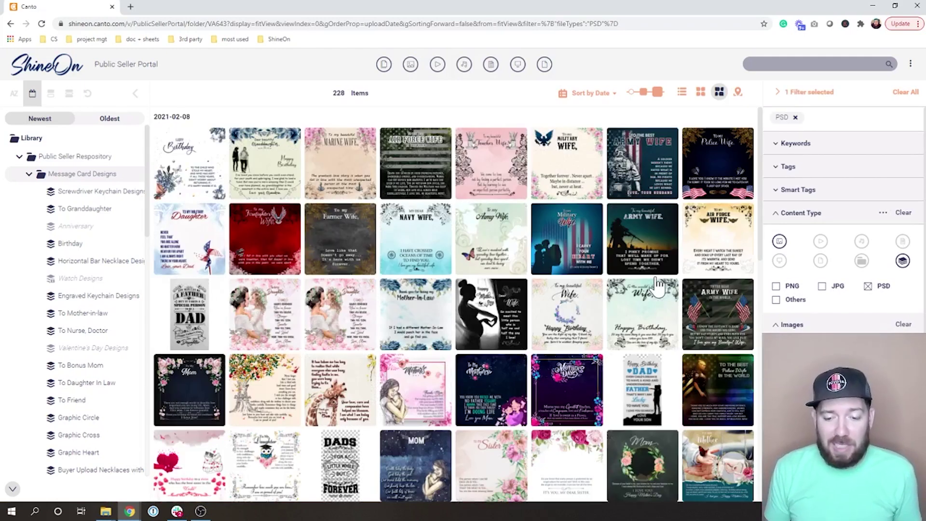
scroll(659, 285, "down", 15)
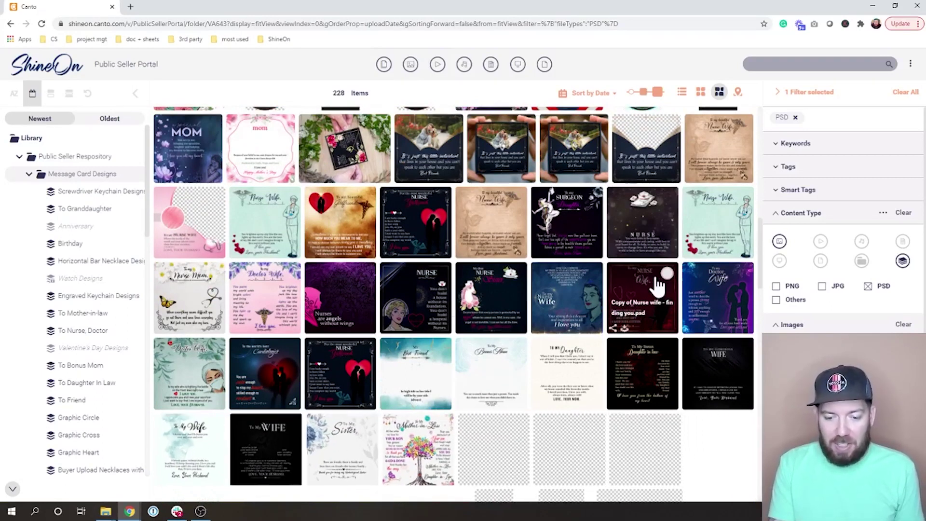
scroll(658, 286, "down", 6)
scroll(658, 287, "down", 2)
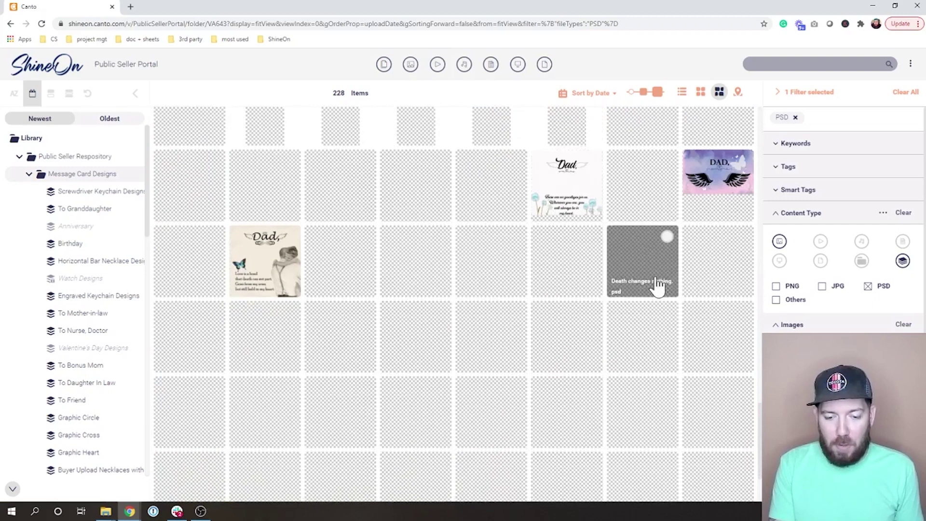
scroll(659, 284, "up", 10)
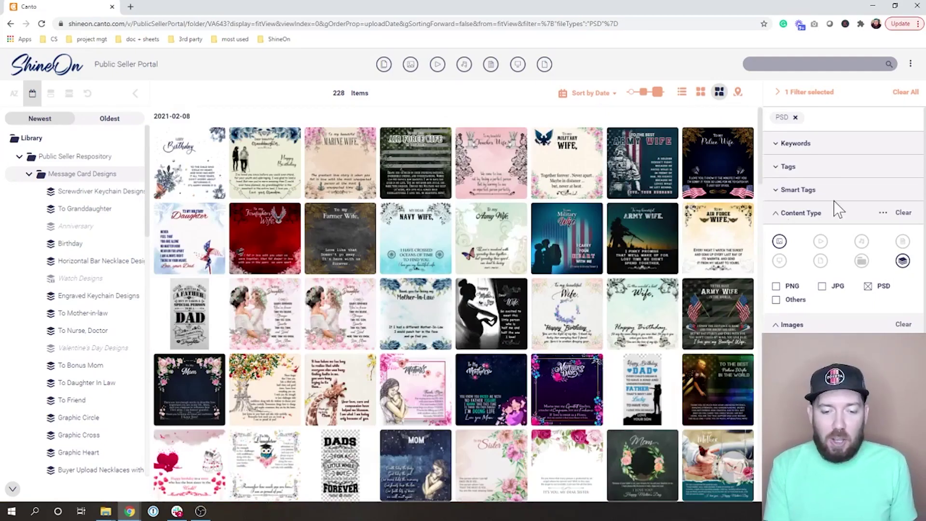
- Filter the PSD cards by the From Sister tag and select all 8 sister cards
left_click(788, 167)
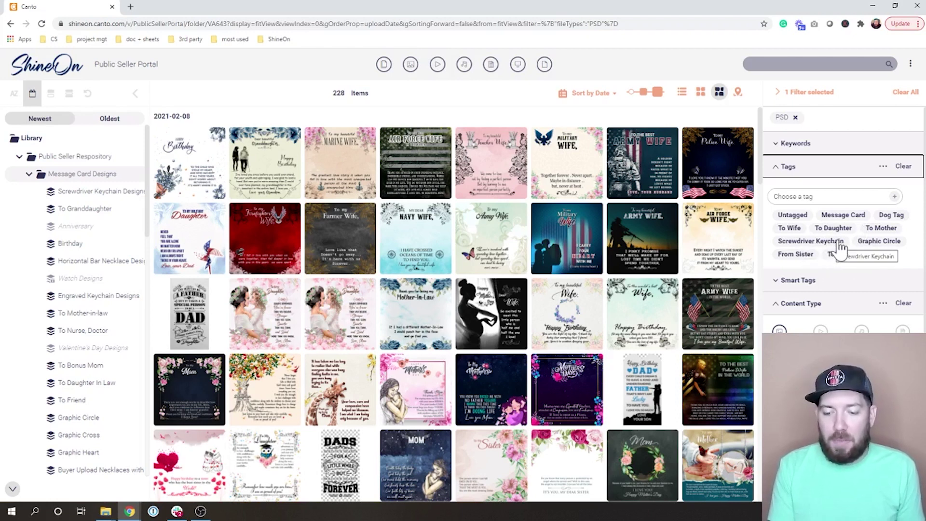
left_click(809, 257)
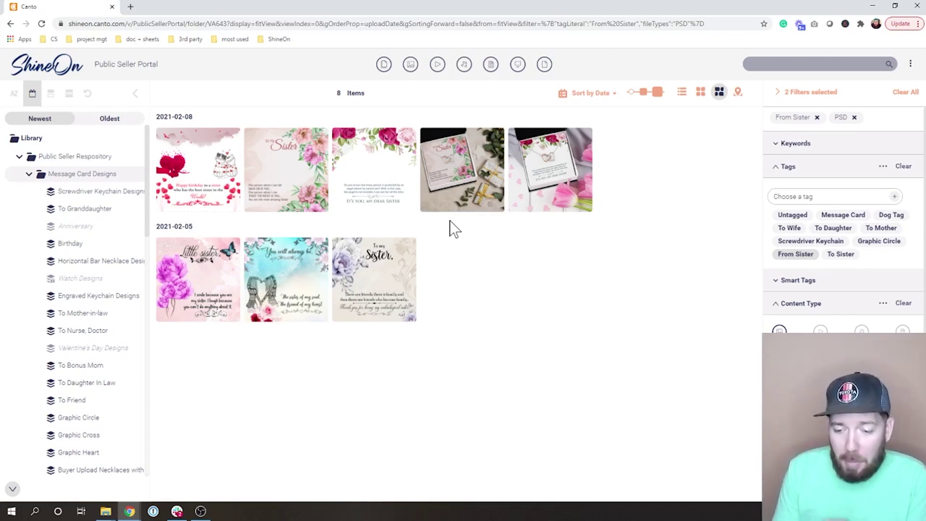
mouse_move(230, 149)
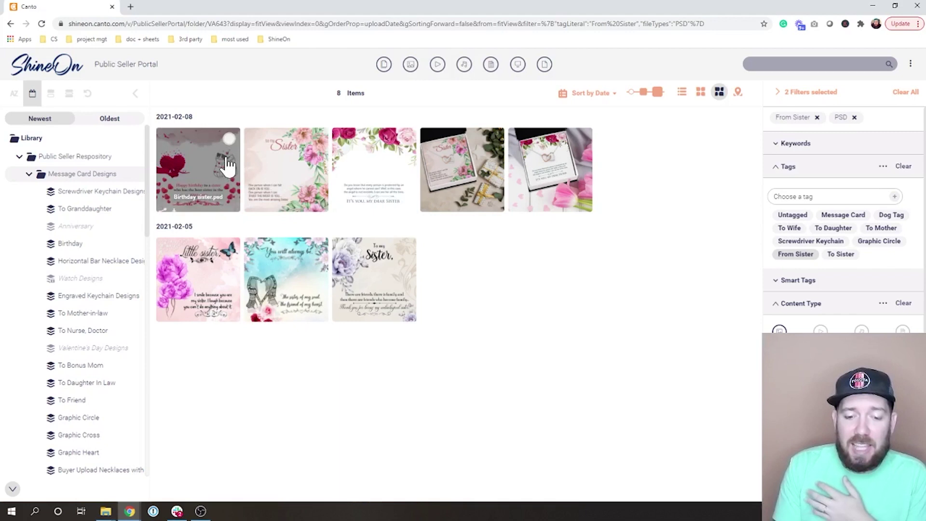
left_click(229, 139)
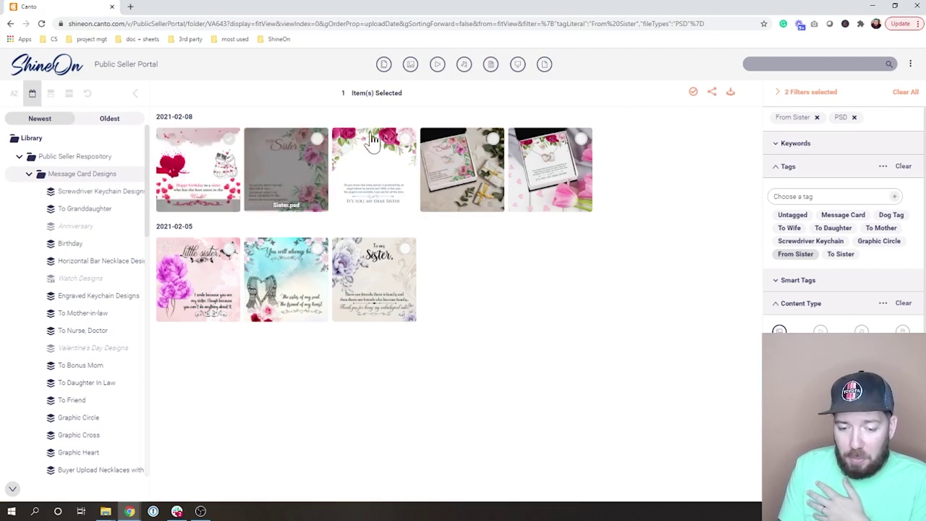
left_click(694, 93)
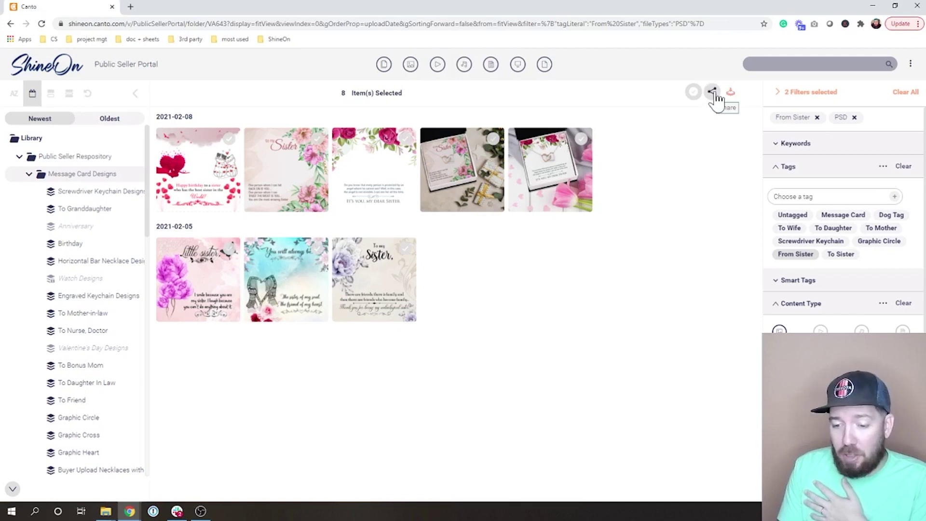
left_click(713, 92)
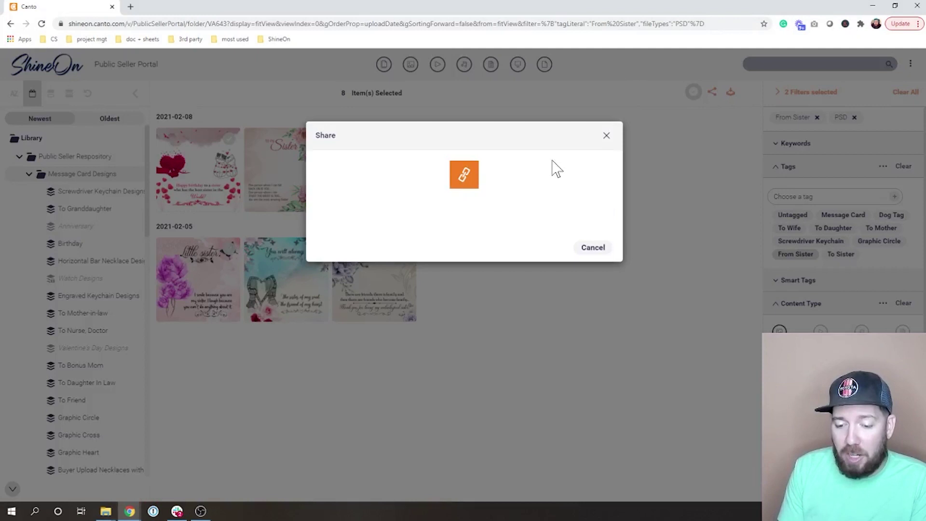
left_click(607, 136)
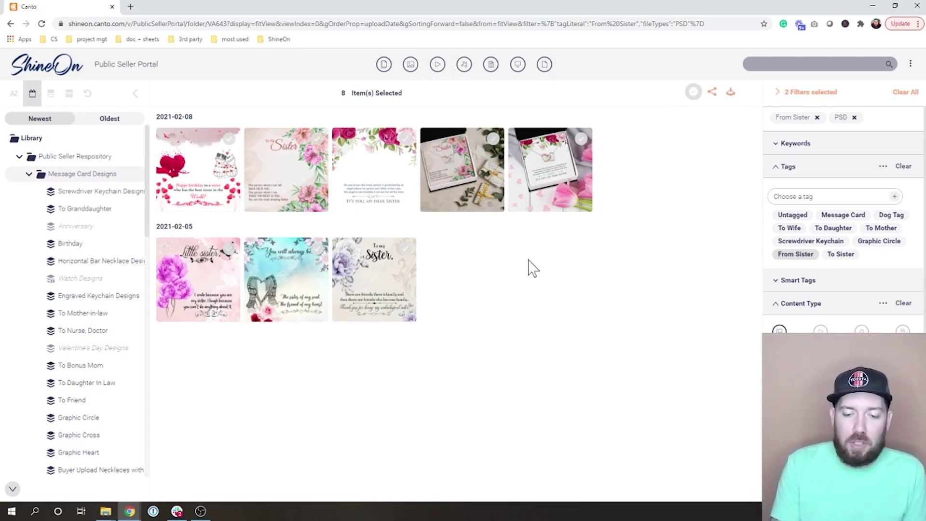
- Deselect the cards, open Birthday sister.psd and review its tags, smart tags and details
left_click(693, 91)
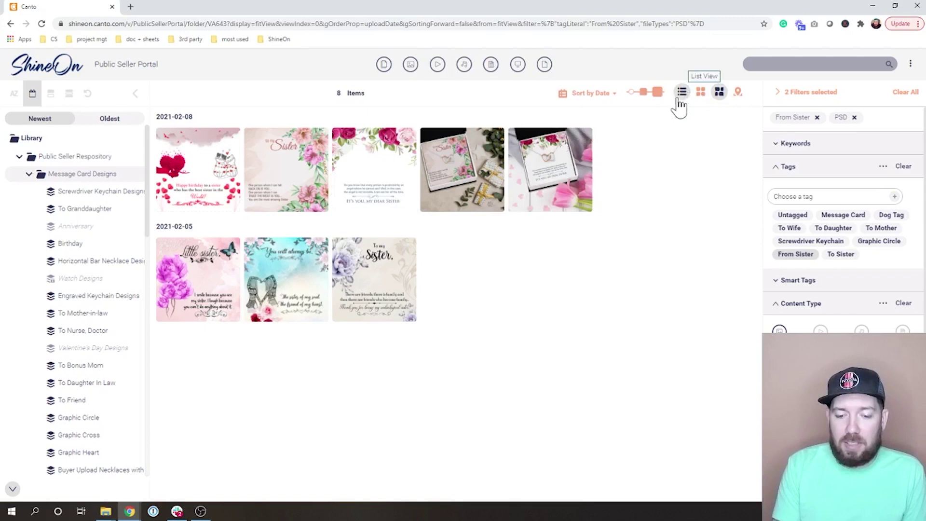
left_click(214, 176)
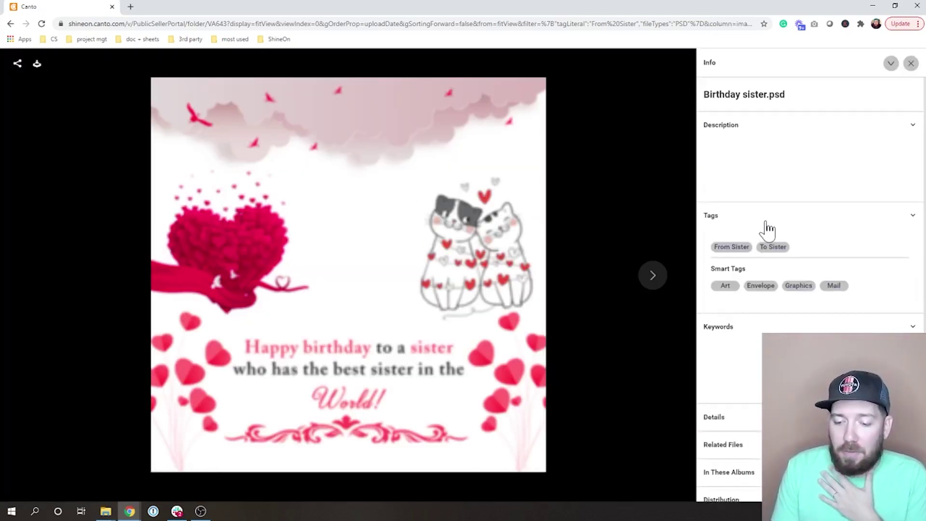
scroll(768, 231, "down", 3)
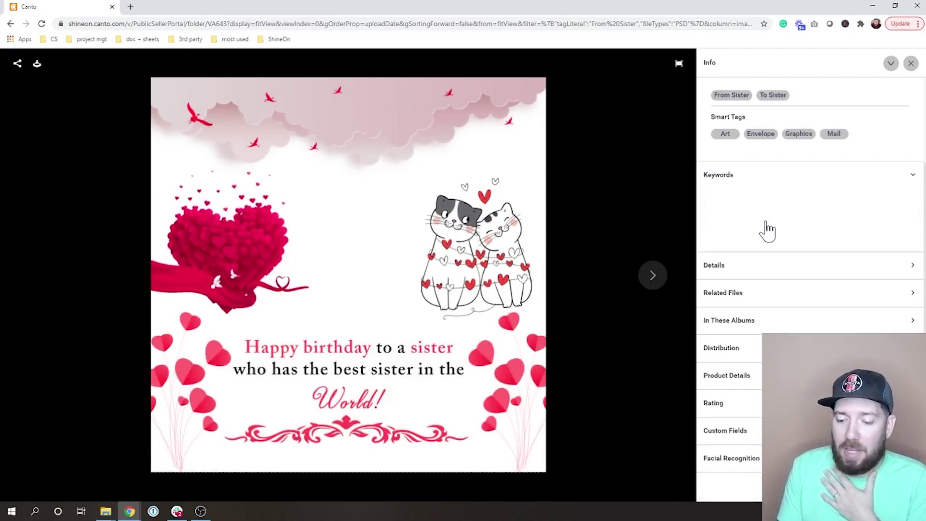
scroll(767, 230, "up", 3)
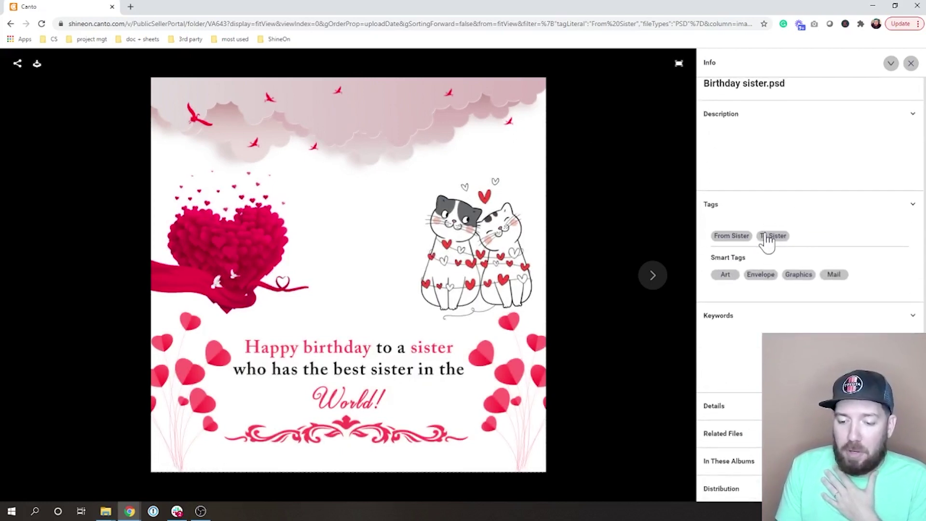
scroll(793, 232, "down", 3)
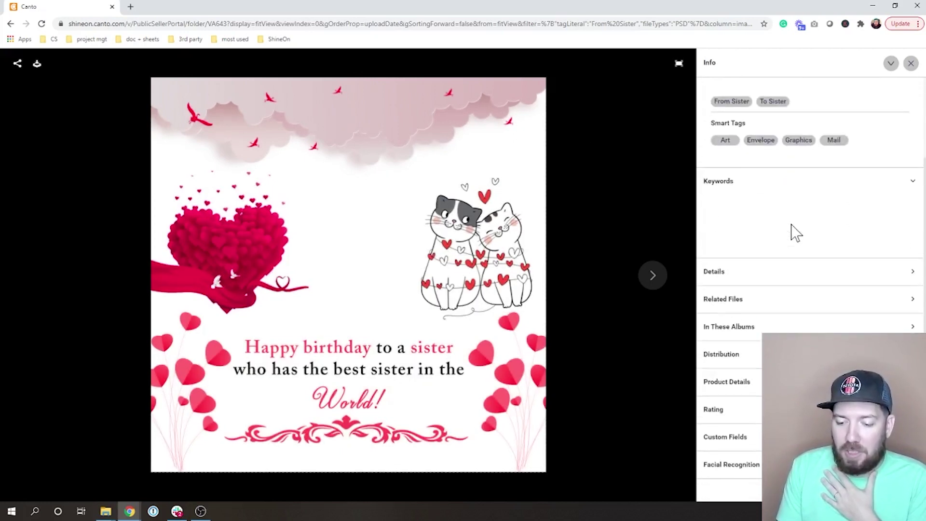
scroll(796, 233, "down", 5)
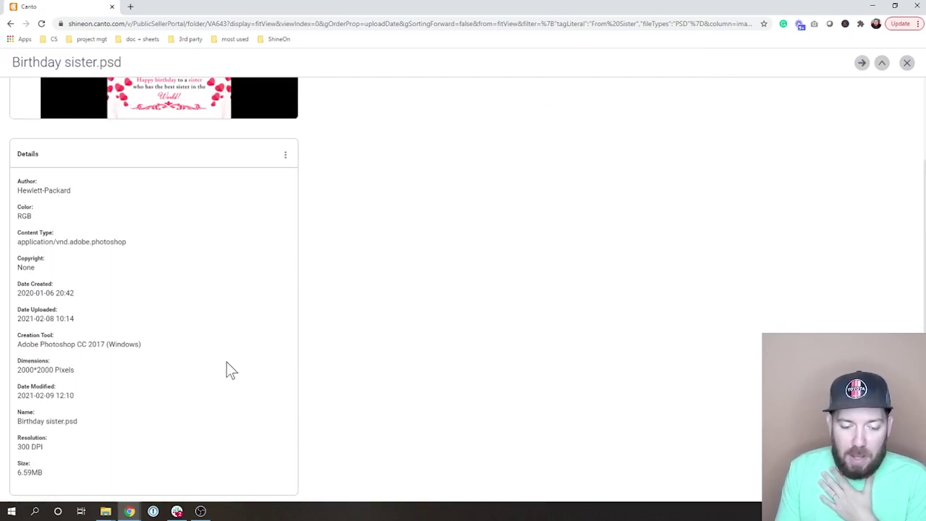
scroll(231, 370, "up", 8)
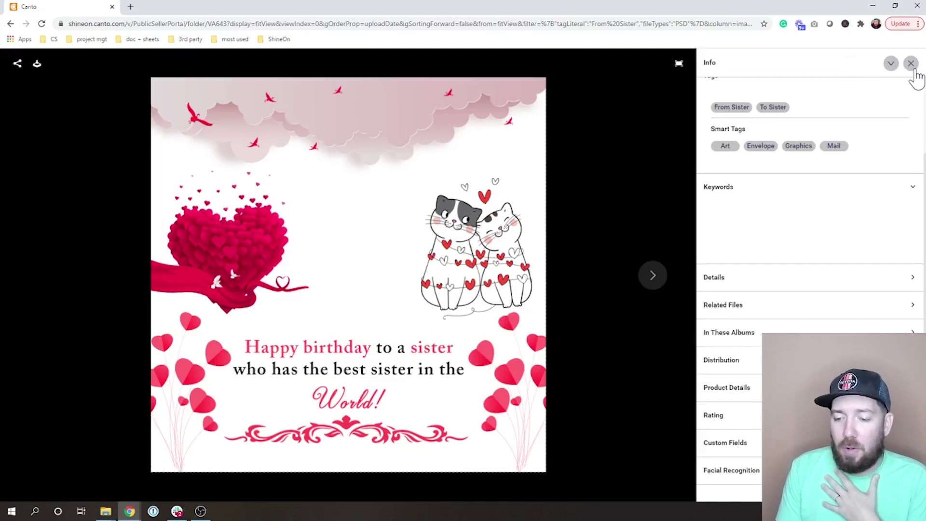
- Close the card preview and open the Images smart album with its 2233 items
left_click(912, 65)
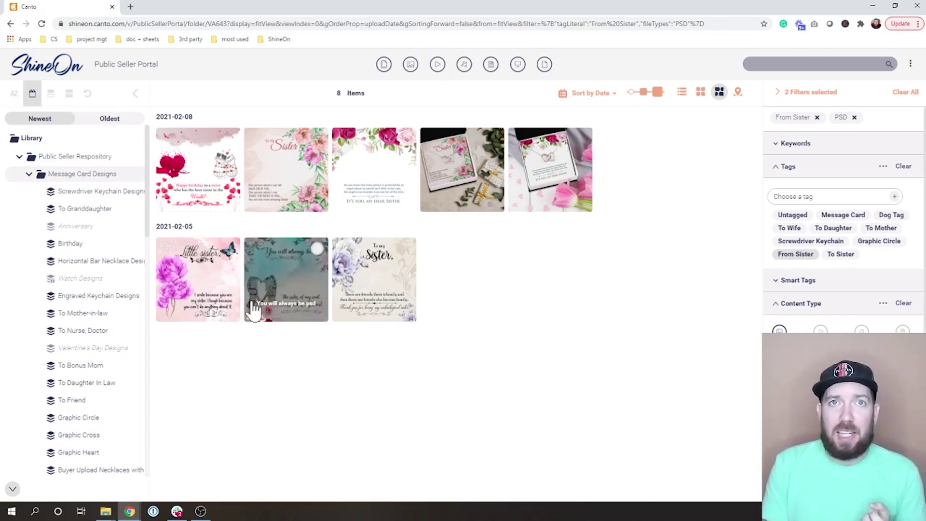
left_click(414, 66)
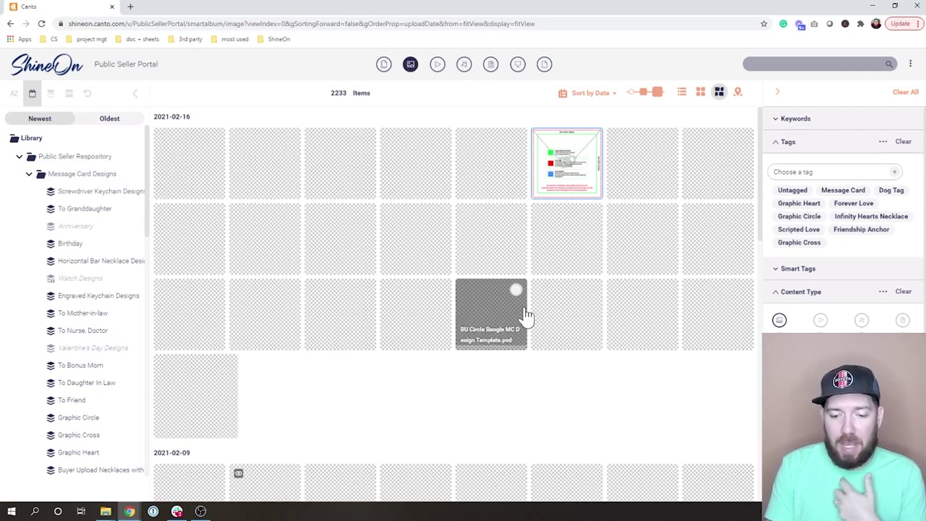
- Fold up Message Card Designs and Template Files, then list the Product Videos sub-folders
left_click(19, 158)
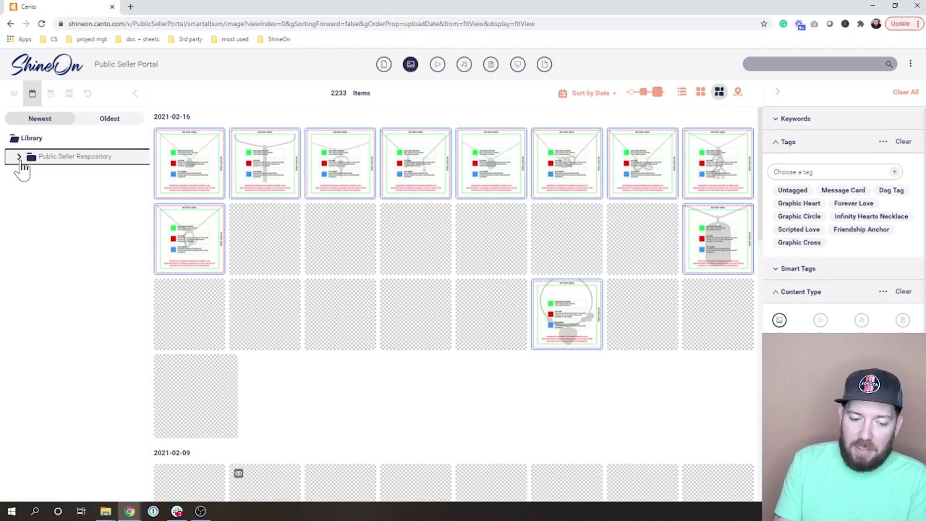
left_click(20, 157)
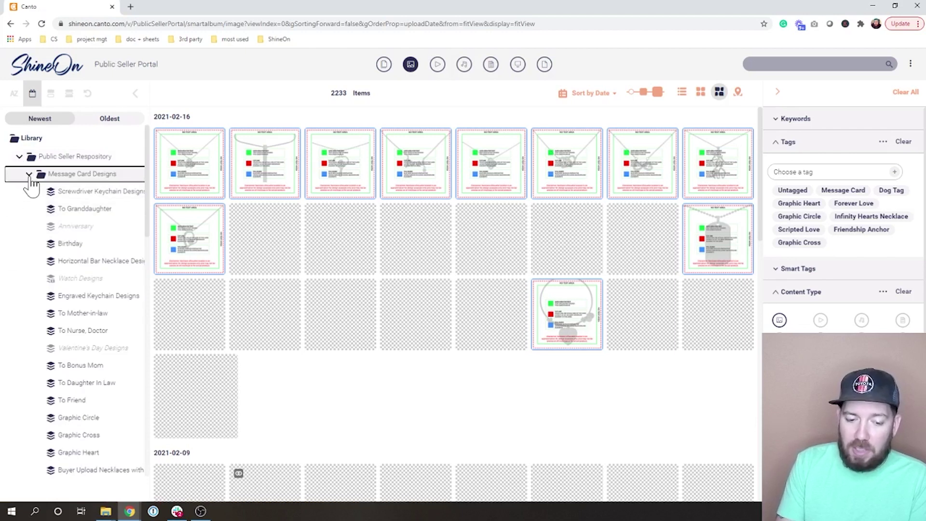
left_click(29, 174)
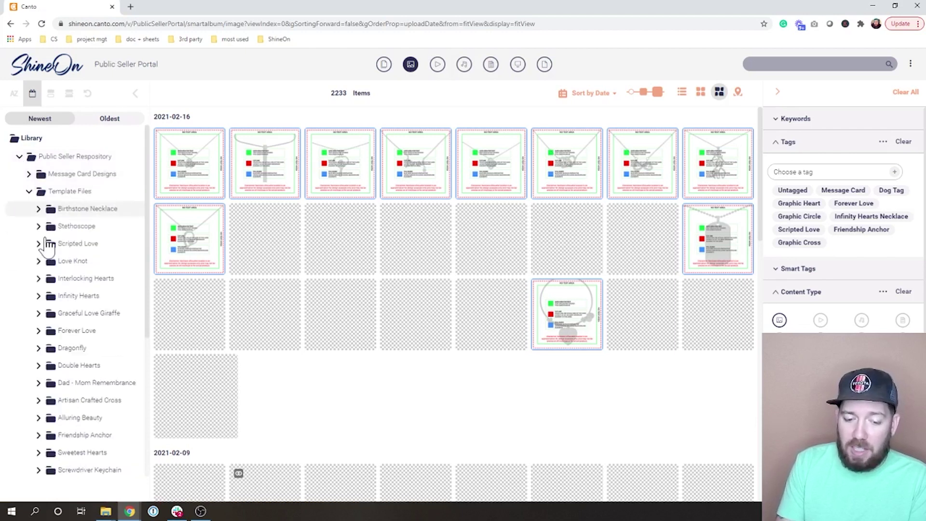
left_click(29, 192)
left_click(29, 225)
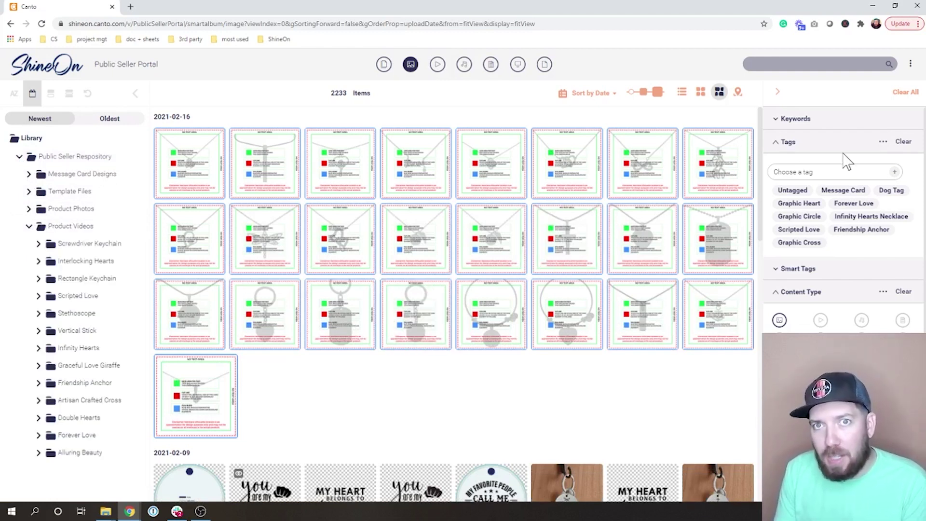
- Collapse the Tags and Content Type filters to reveal the Images width, height and resolution options
left_click(789, 144)
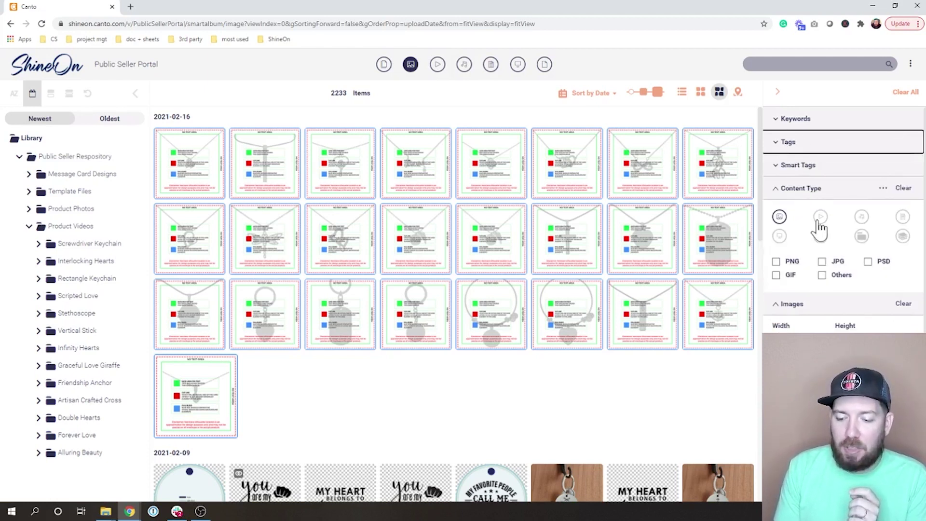
left_click(784, 193)
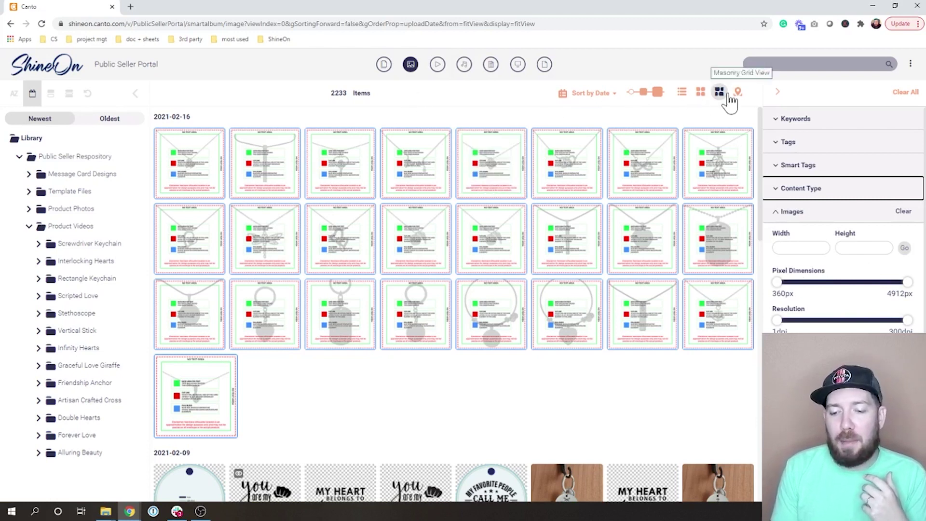
- Compare list and thumbnail layouts for the 2233 images, settling on small thumbnails
left_click(701, 92)
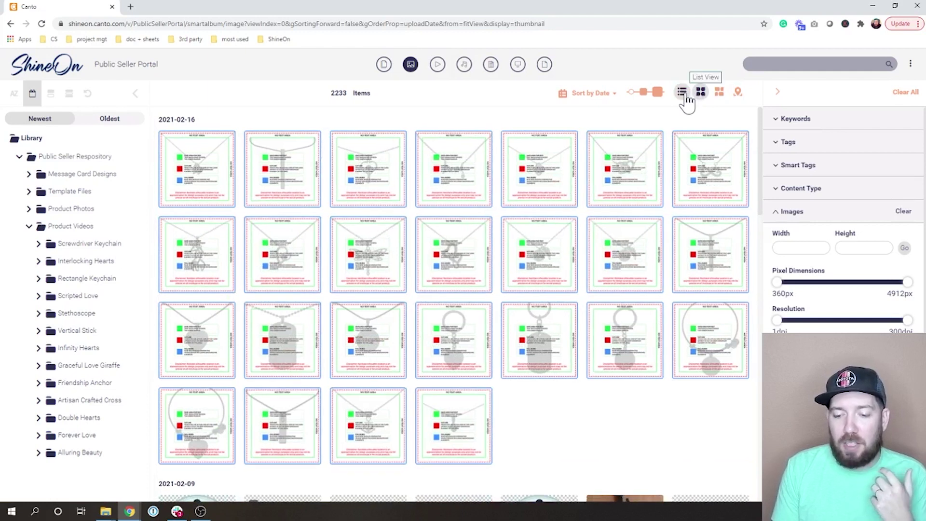
left_click(685, 95)
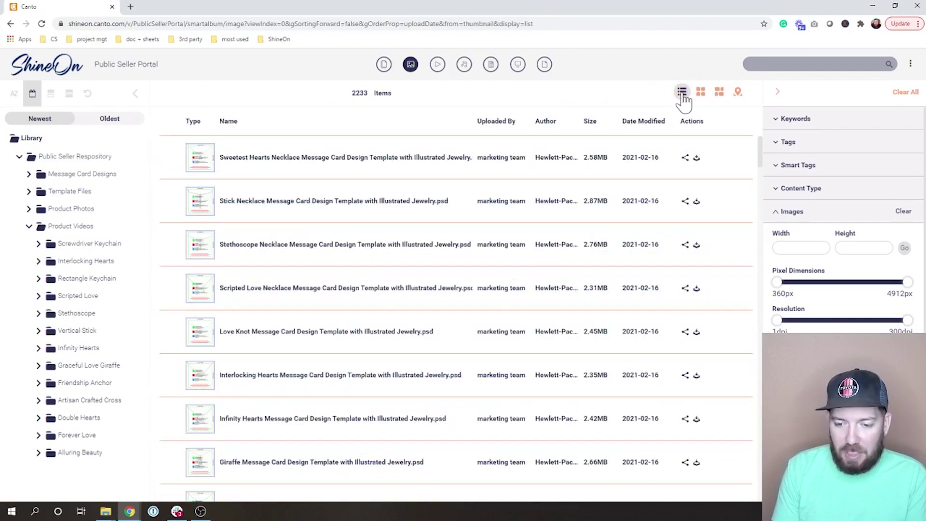
left_click(702, 94)
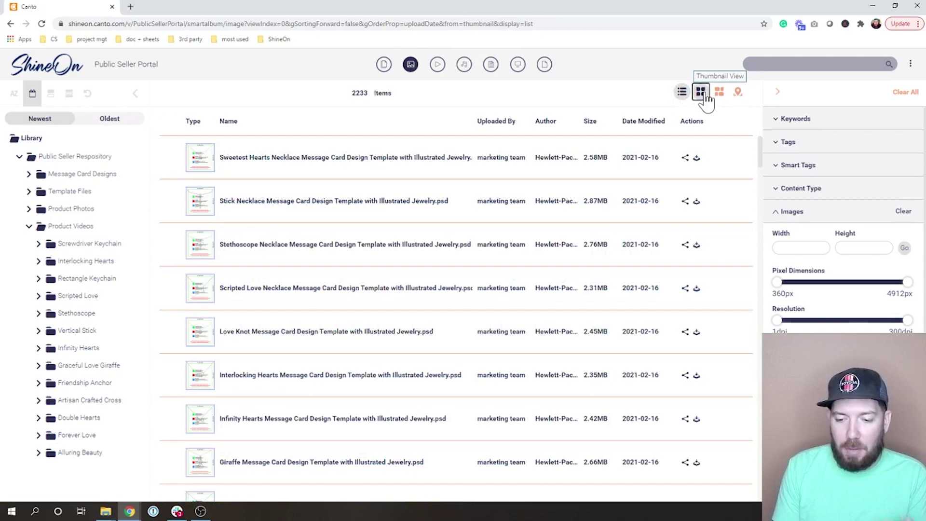
left_click(658, 93)
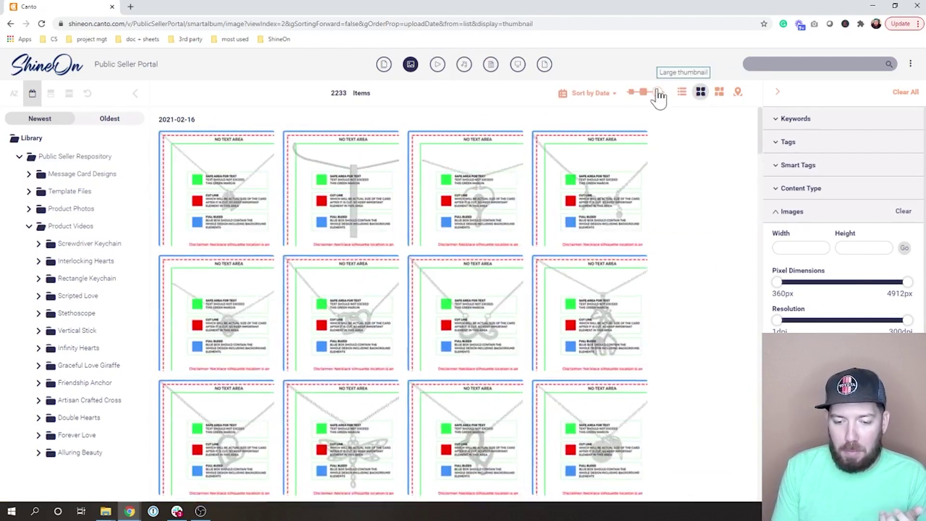
left_click(632, 93)
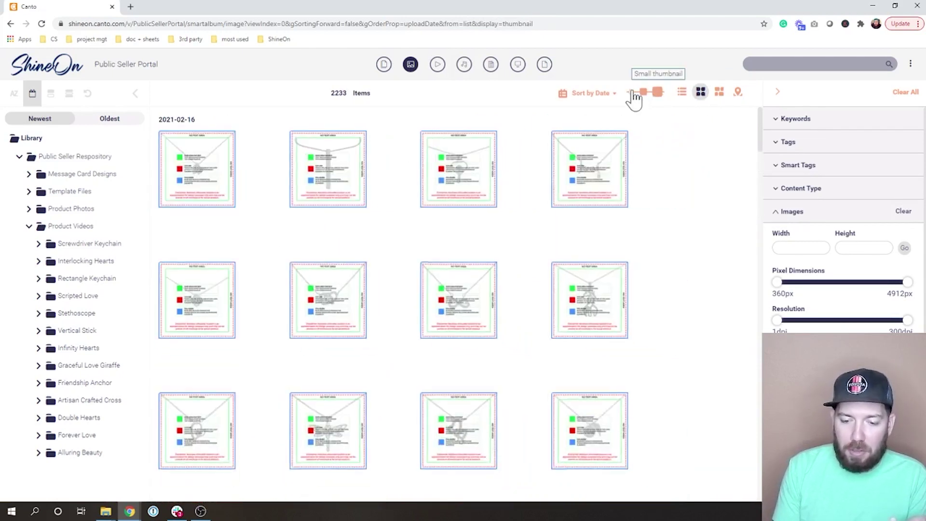